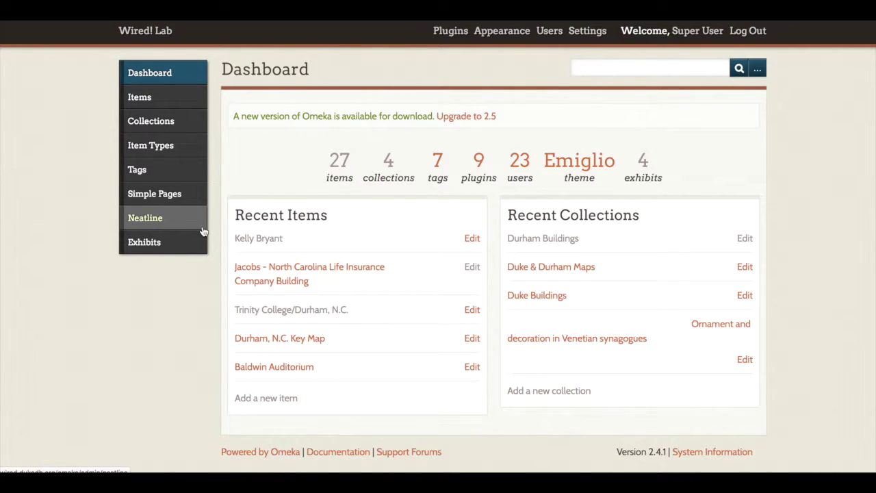
- Open the Plugins page from the Omeka admin top bar
left_click(451, 32)
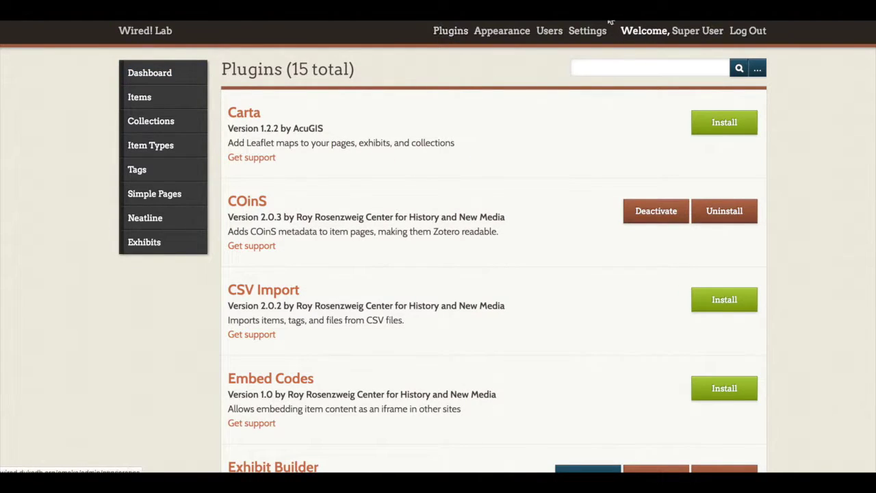
- Scroll through the 15 plugins to confirm Neatline and its widgets are active
scroll(816, 346, "down", 4)
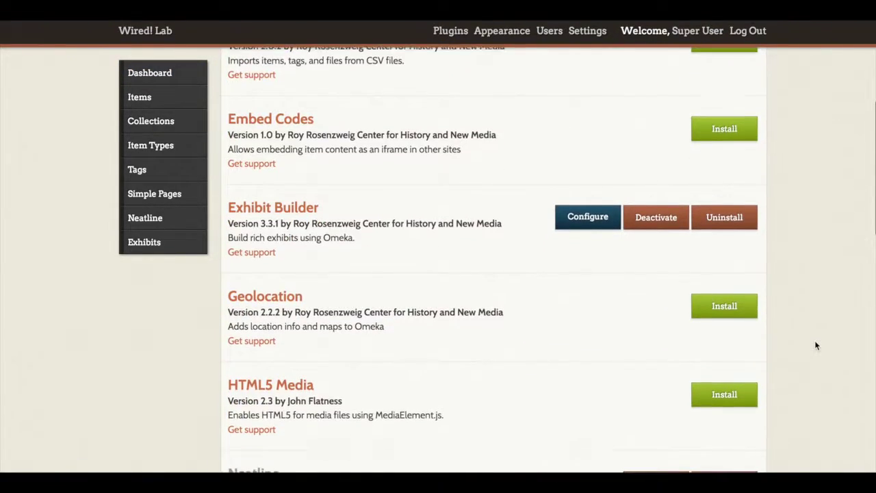
scroll(816, 346, "down", 5)
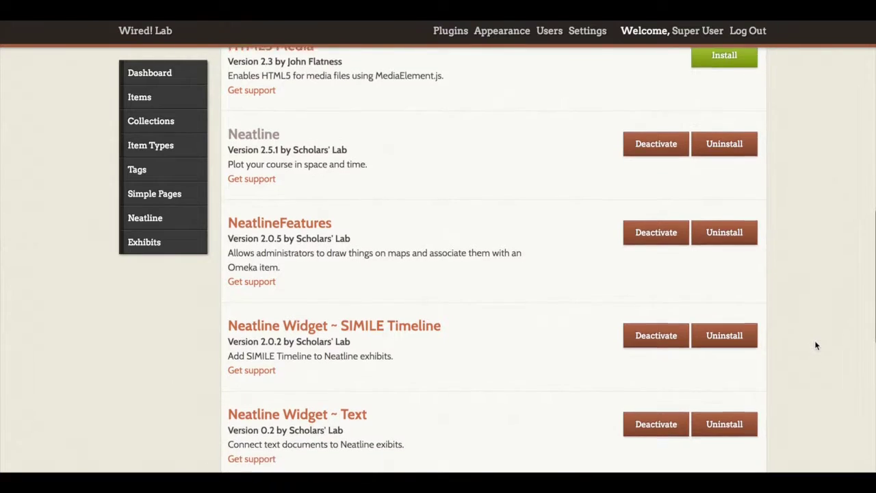
scroll(815, 340, "down", 1)
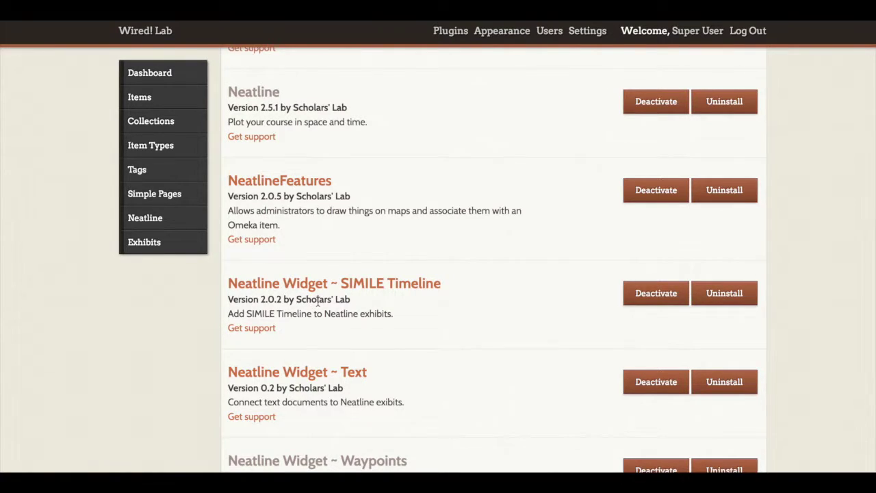
scroll(317, 302, "down", 2)
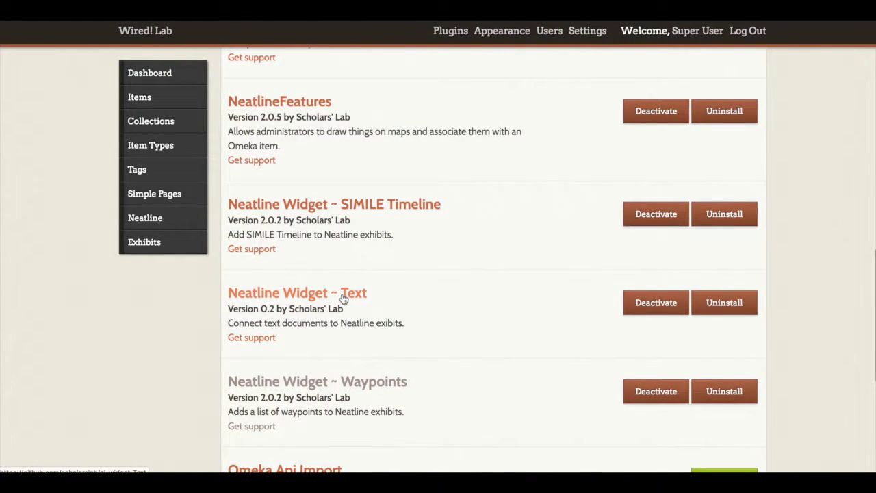
scroll(342, 299, "down", 2)
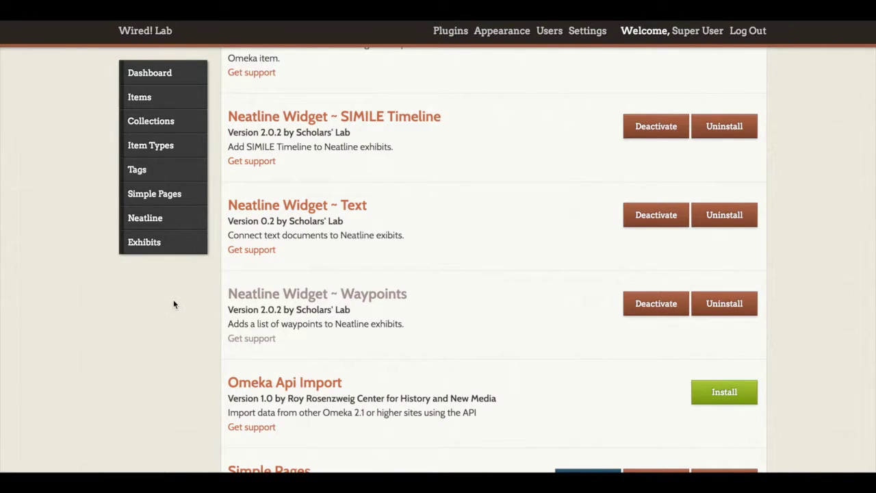
scroll(210, 270, "up", 3)
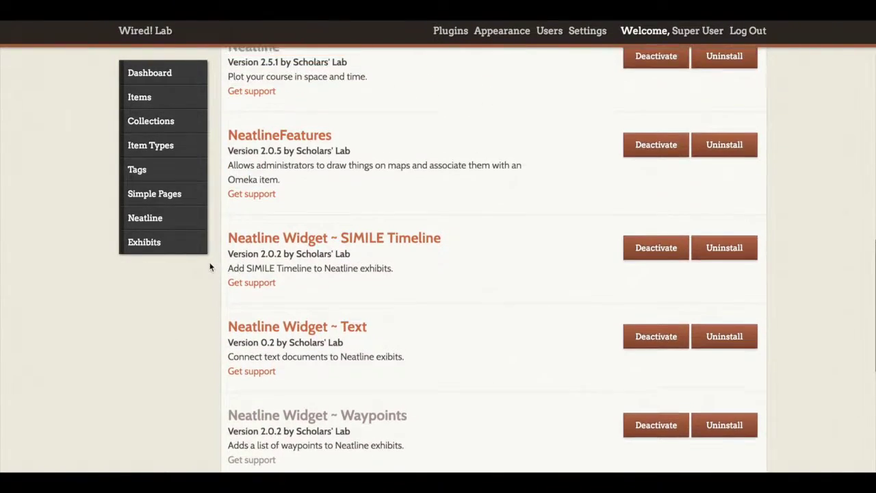
scroll(210, 267, "up", 4)
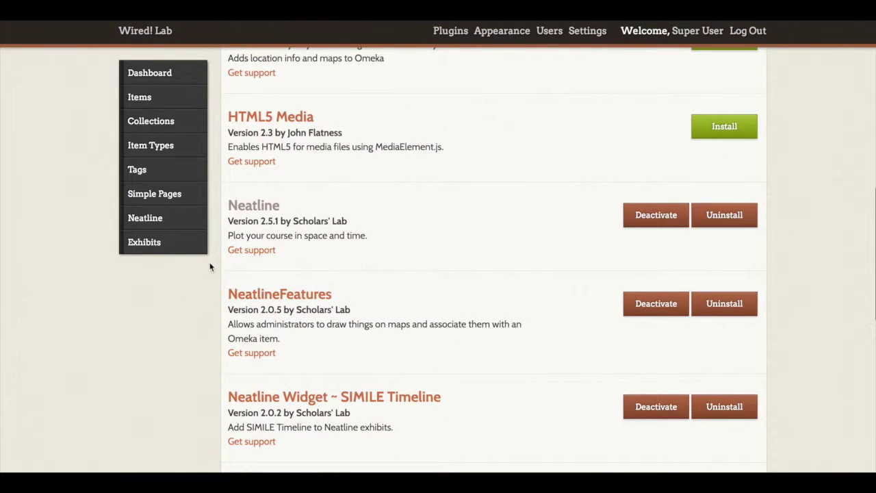
scroll(211, 267, "up", 5)
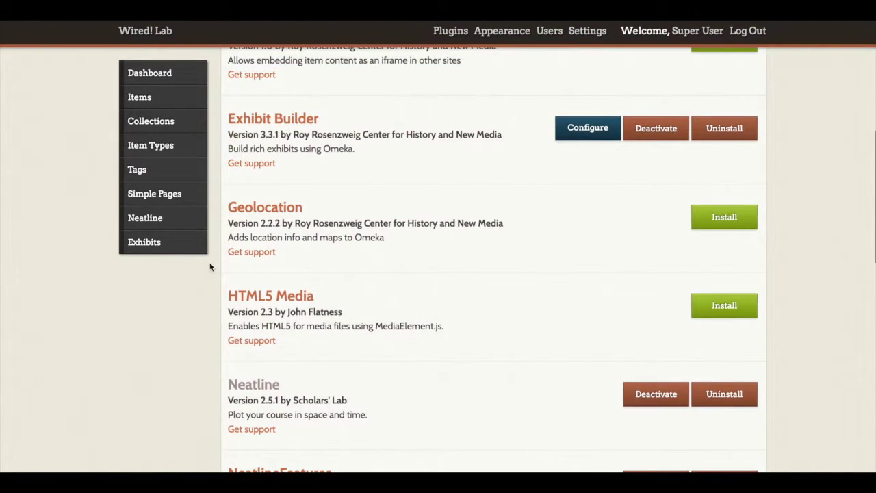
scroll(210, 267, "up", 5)
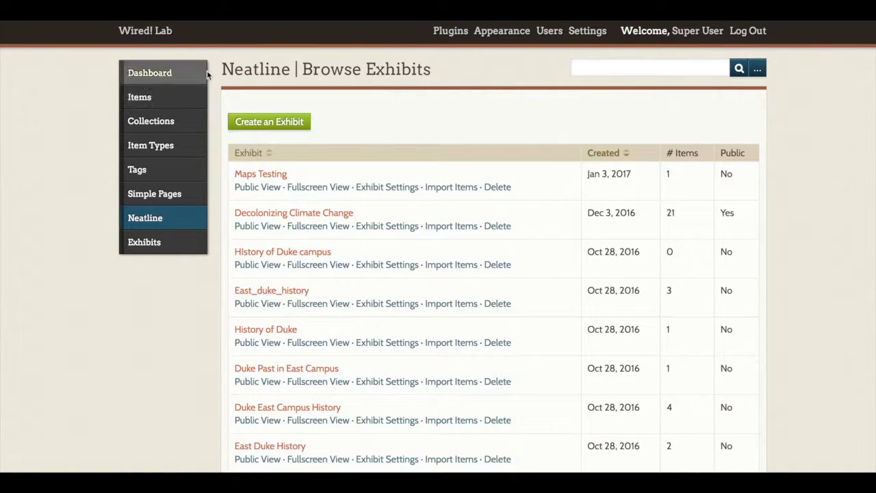
- Start a new exhibit with the Create an Exhibit button
left_click(250, 128)
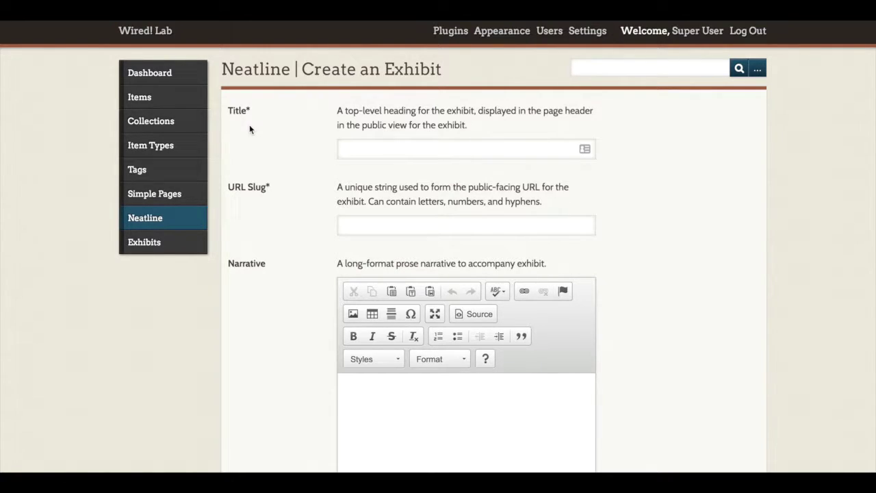
- Title the exhibit 'The History of Durham Architecture' and change its URL slug to 'durham-architecture'
left_click(362, 145)
type("The History of Durham Architecture")
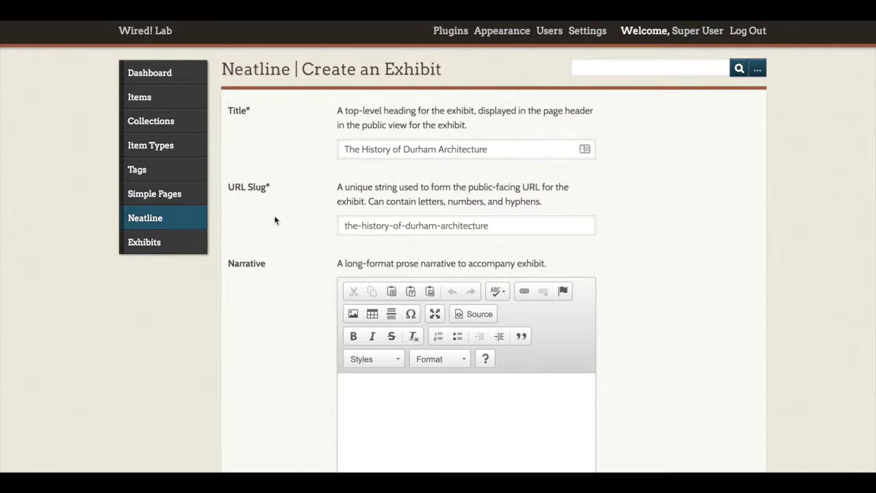
left_click(491, 226)
left_click_drag(491, 226, 329, 229)
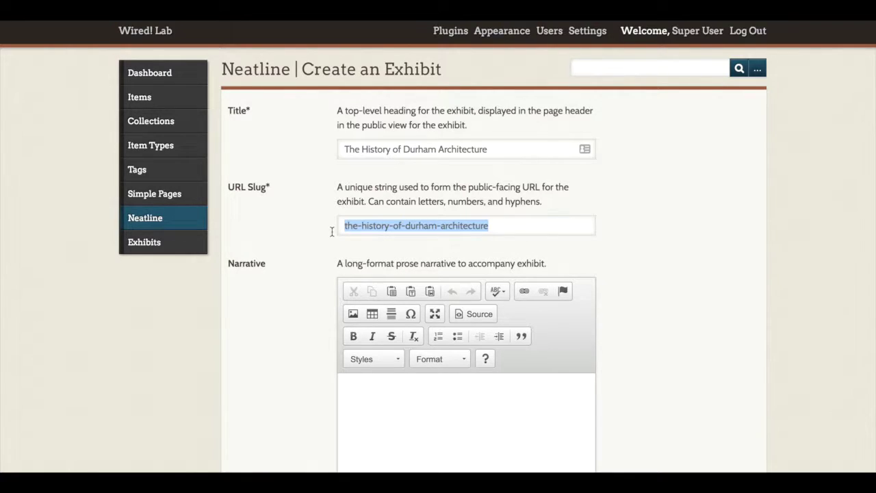
type("durham-")
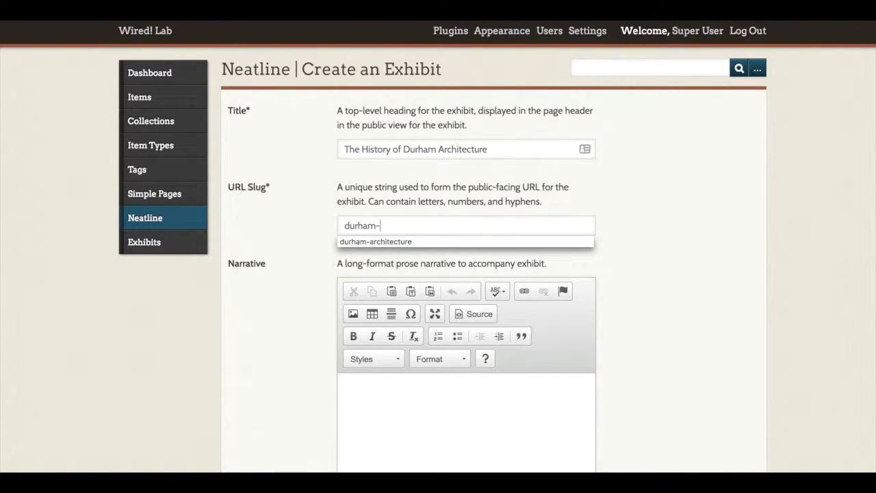
type("architecture")
left_click(718, 229)
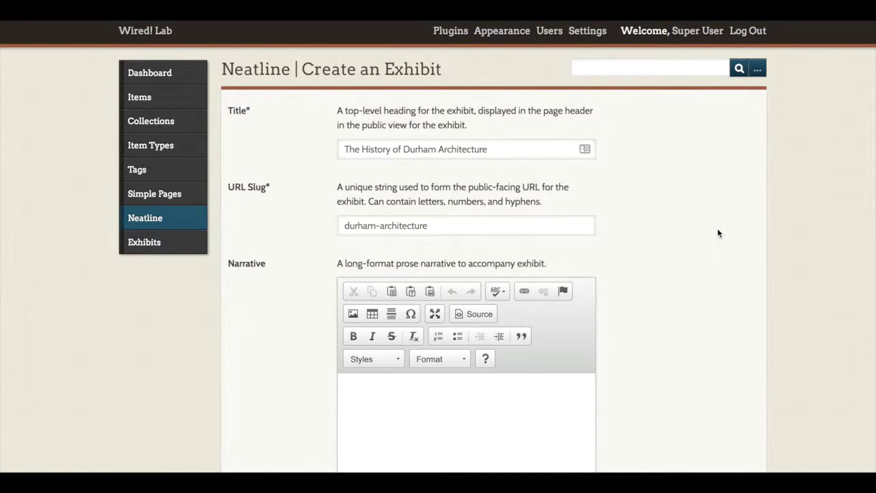
scroll(718, 233, "down", 5)
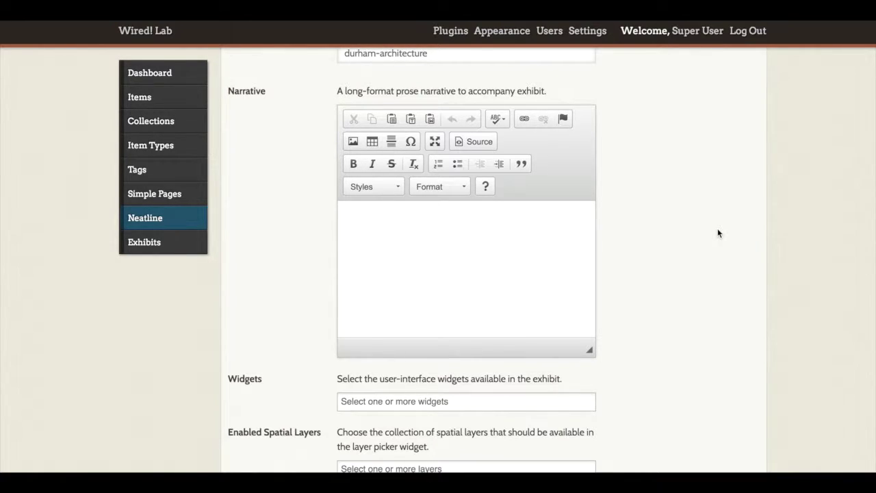
scroll(718, 233, "down", 2)
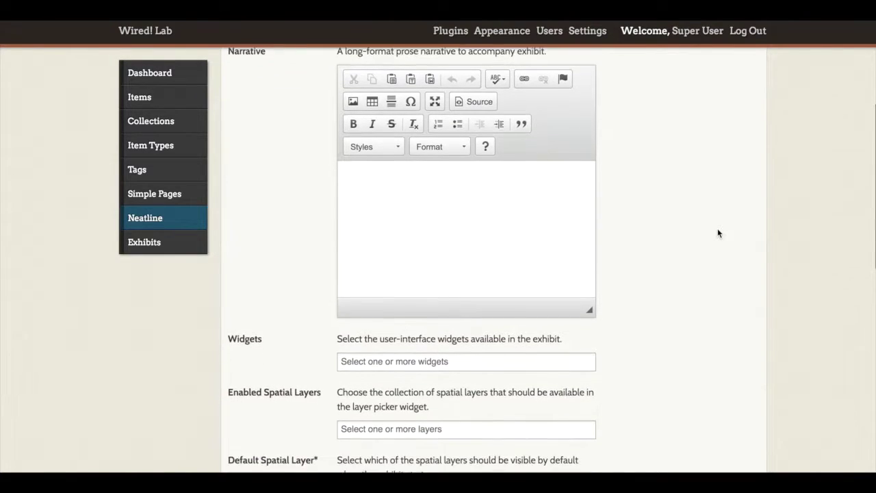
scroll(718, 233, "down", 2)
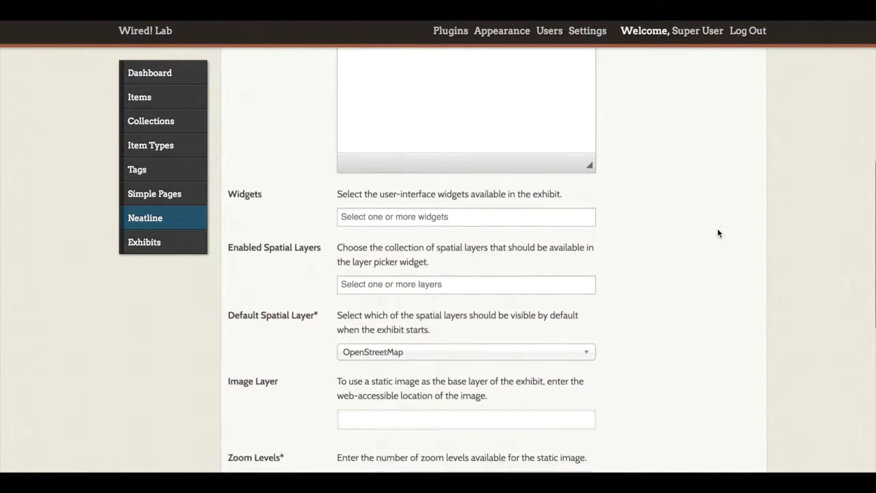
scroll(718, 233, "down", 1)
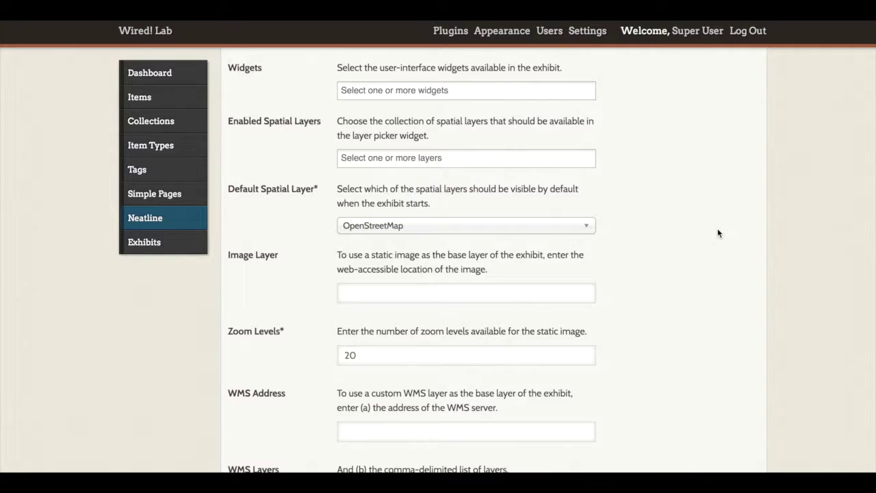
- Add the SIMILE Timeline and Waypoints widgets in the Widgets field
left_click(499, 92)
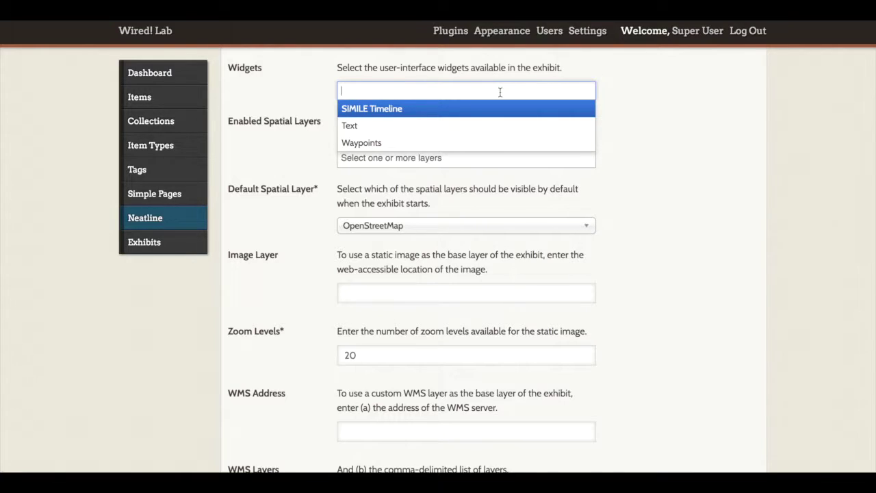
left_click(417, 115)
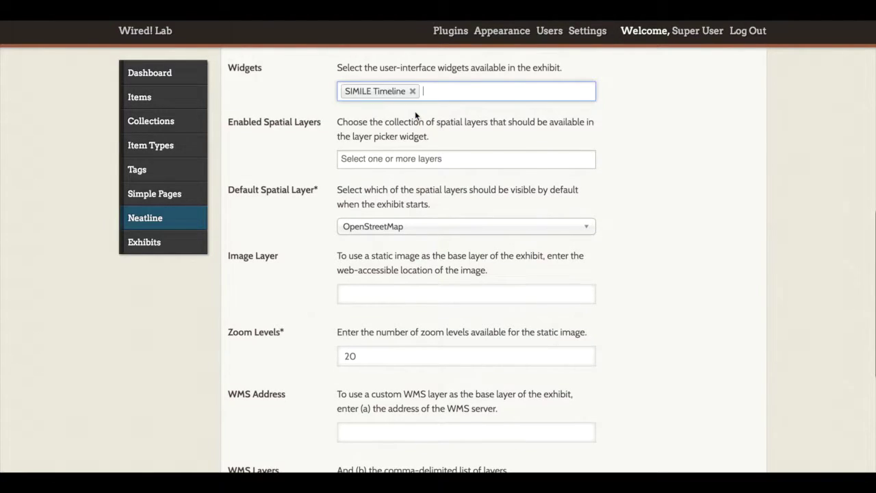
type("Wayp")
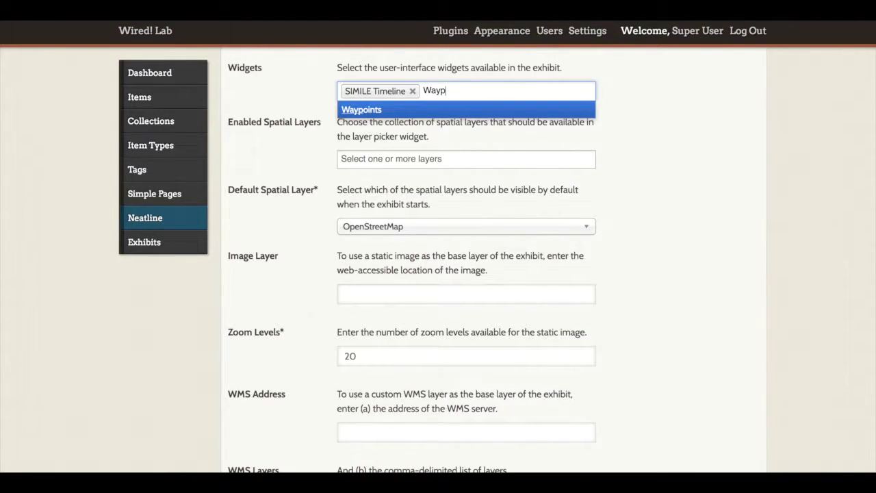
left_click(359, 109)
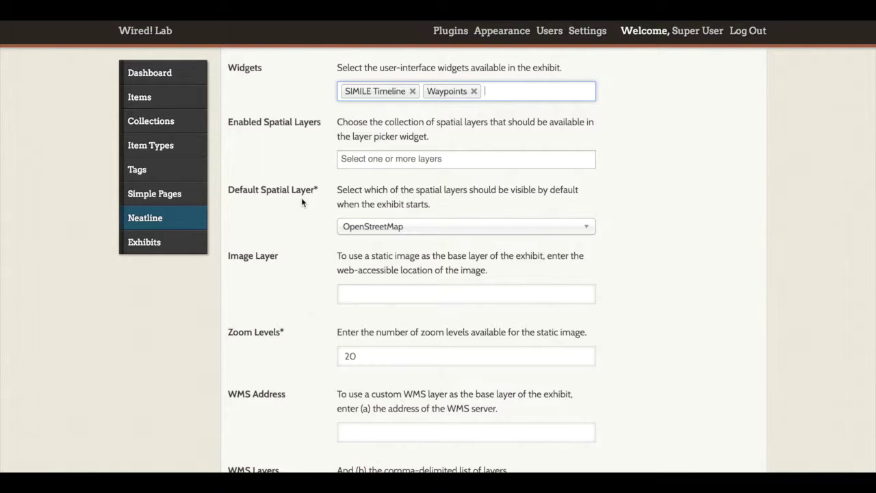
- Choose Google Satellite in the Default Spatial Layer dropdown
left_click(374, 232)
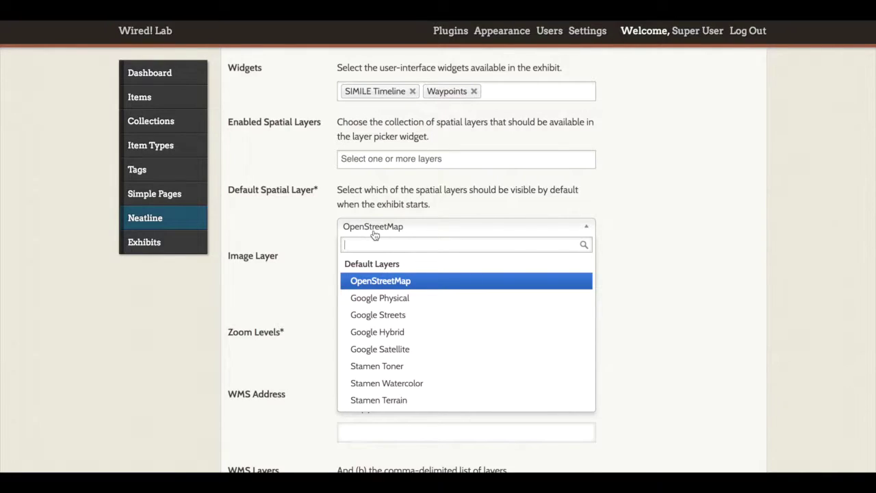
scroll(442, 321, "down", 1)
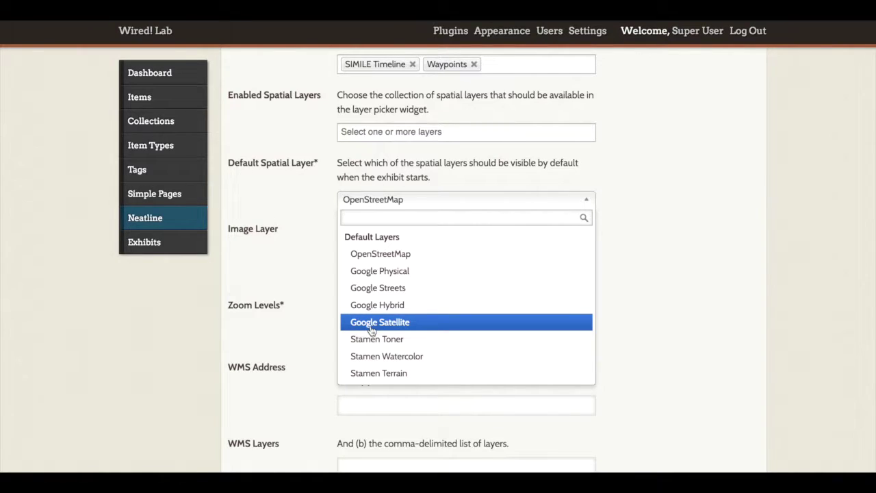
left_click(372, 328)
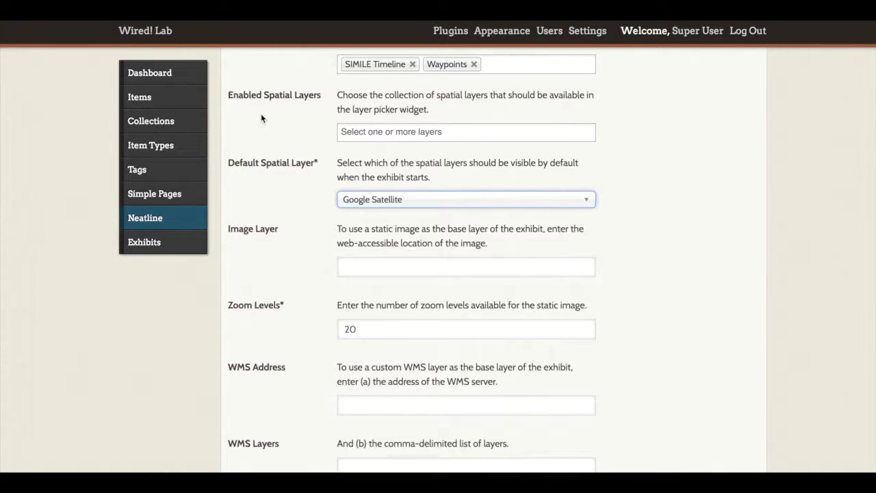
left_click(351, 130)
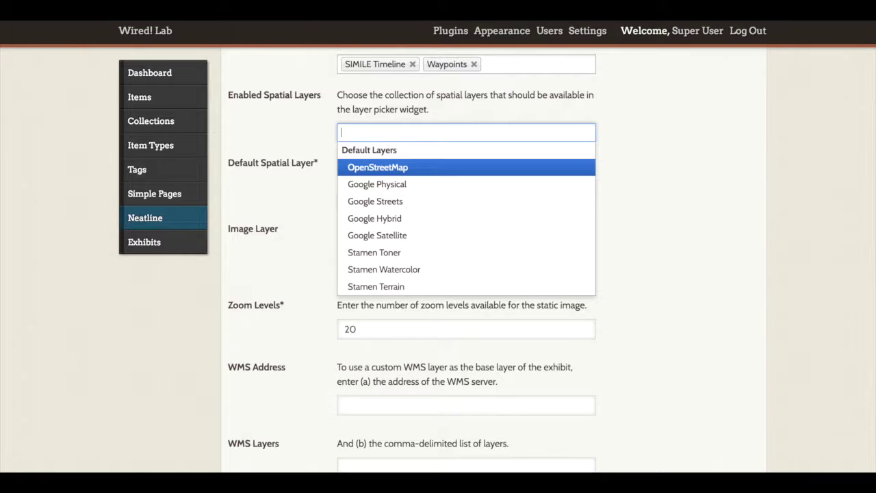
left_click(262, 210)
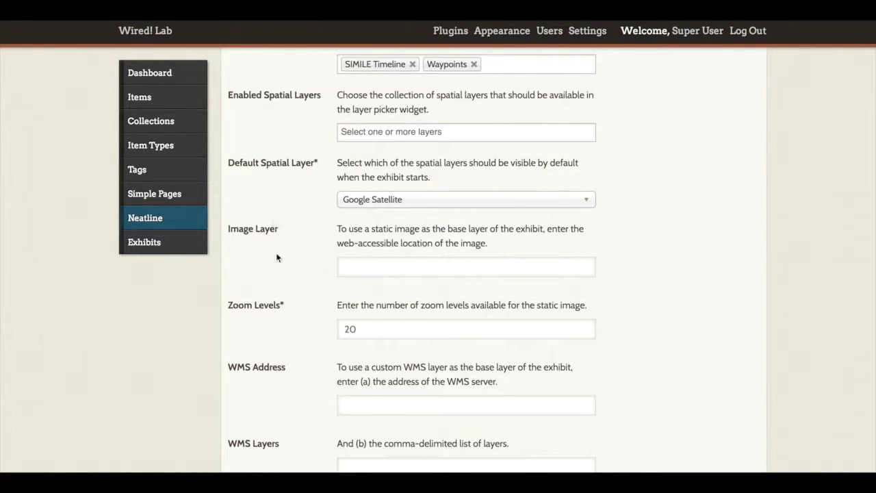
scroll(290, 293, "down", 3)
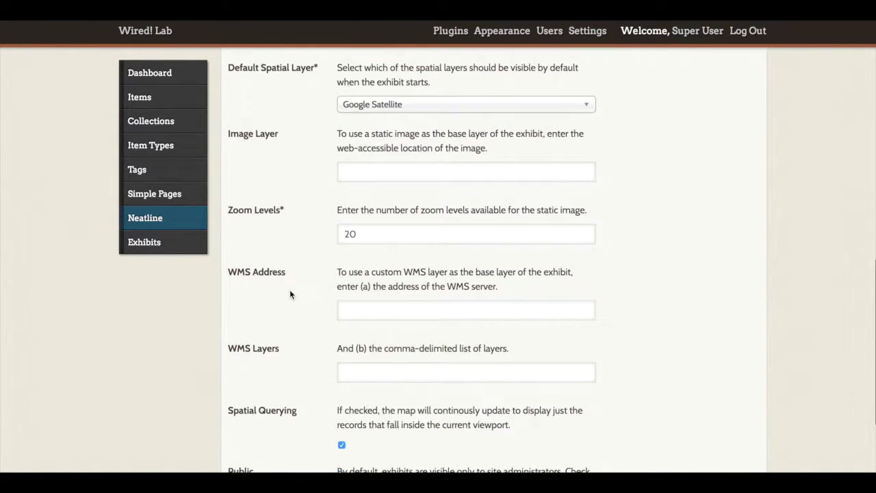
scroll(290, 295, "down", 2)
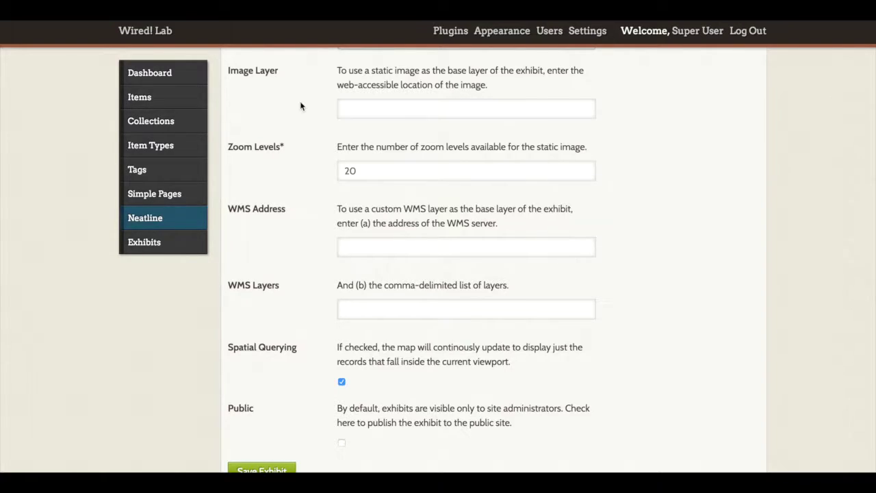
left_click(357, 111)
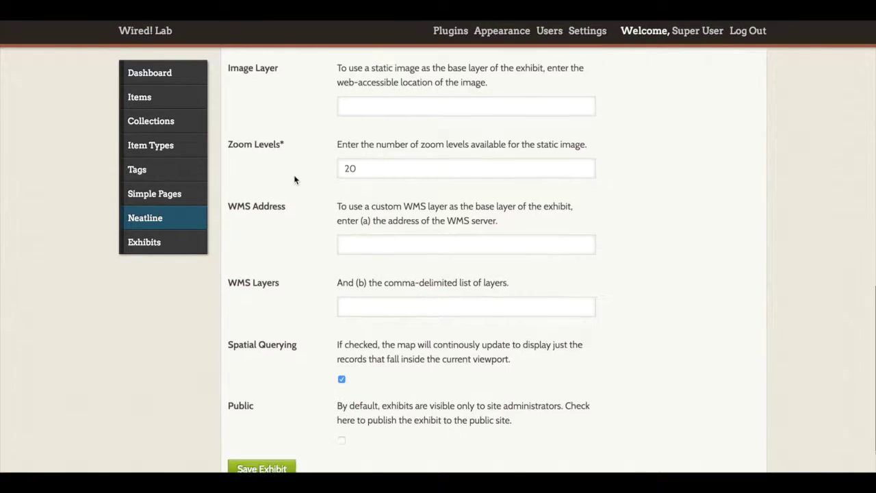
scroll(294, 179, "down", 1)
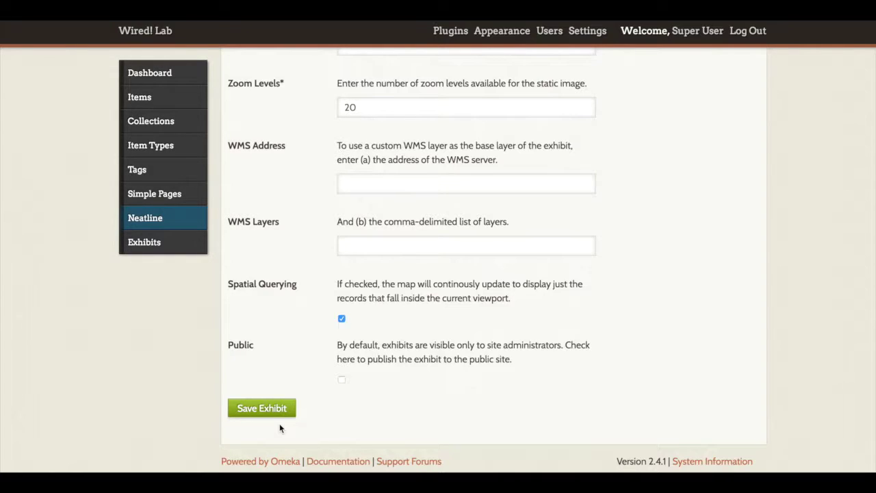
- Save the exhibit and bring up the link options for its Fullscreen View
left_click(254, 411)
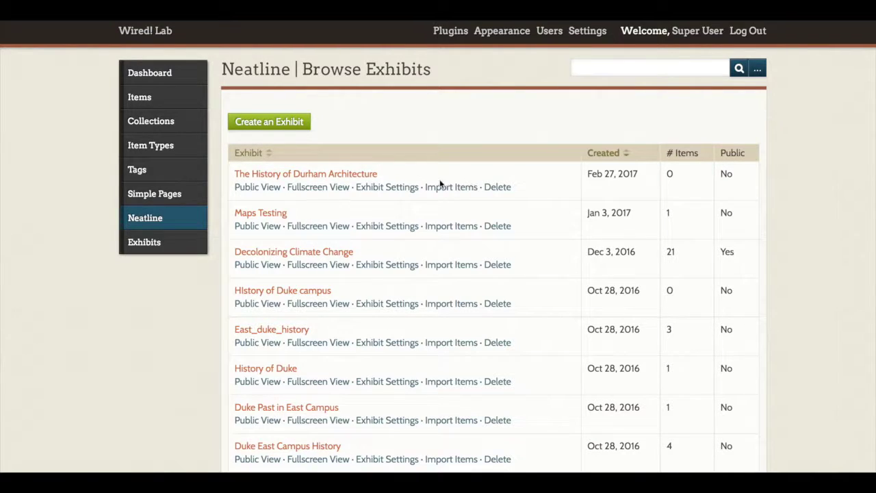
right_click(312, 191)
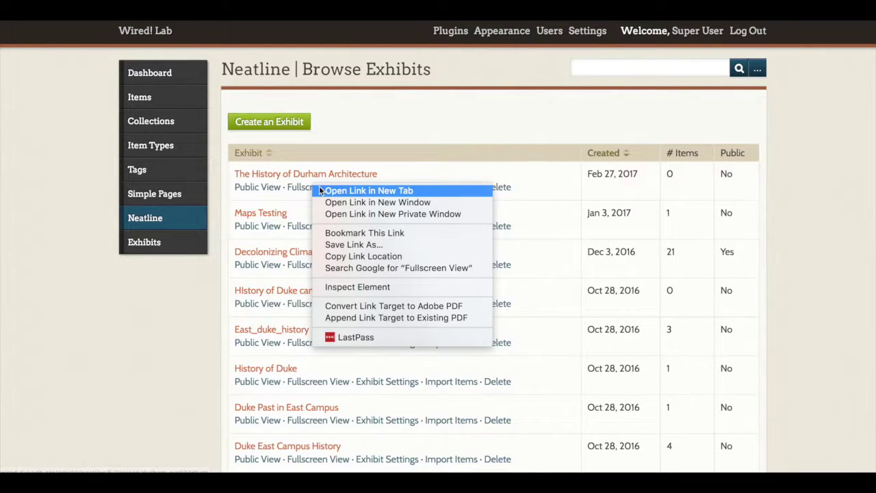
- Open the Durham Architecture Fullscreen View in a new tab and switch to it
left_click(320, 191)
left_click(320, 191)
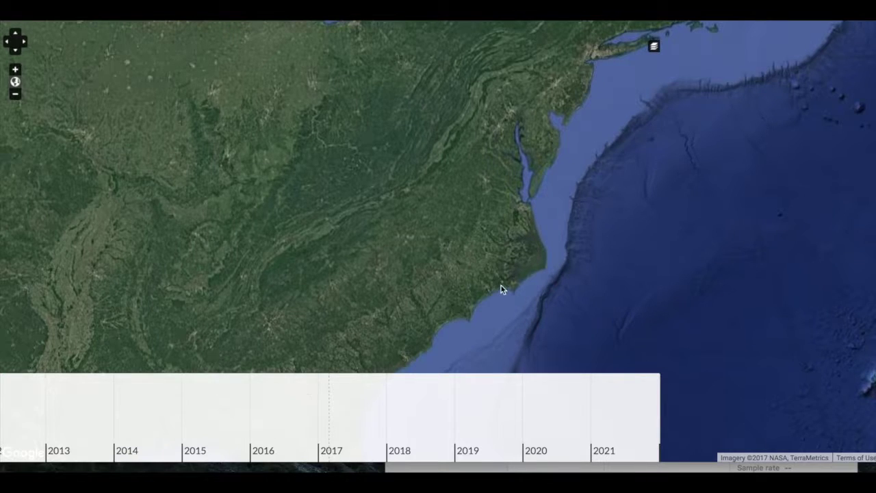
- Pan the satellite map westward, zoom out to the North Atlantic, then back to the eastern US
left_click_drag(327, 180, 431, 178)
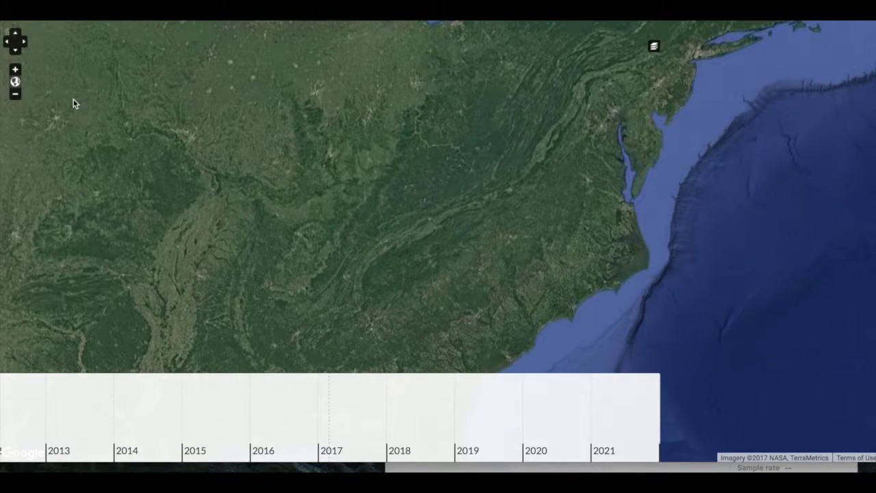
left_click(16, 94)
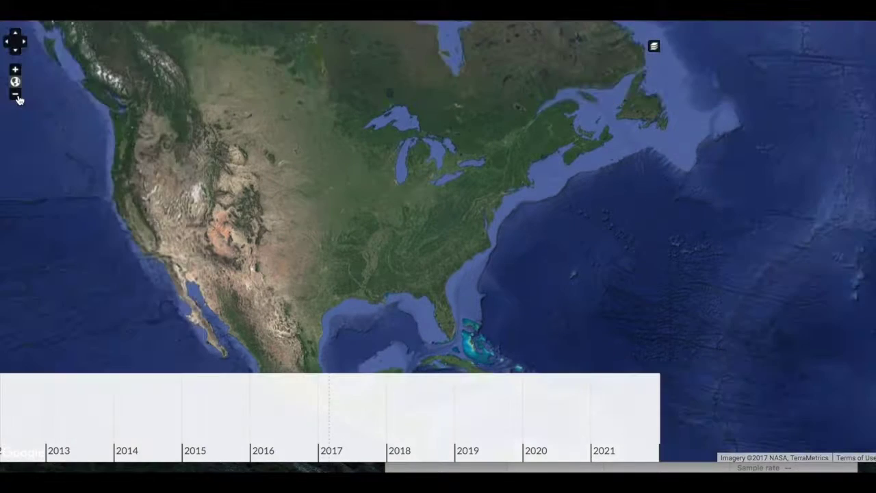
left_click(16, 95)
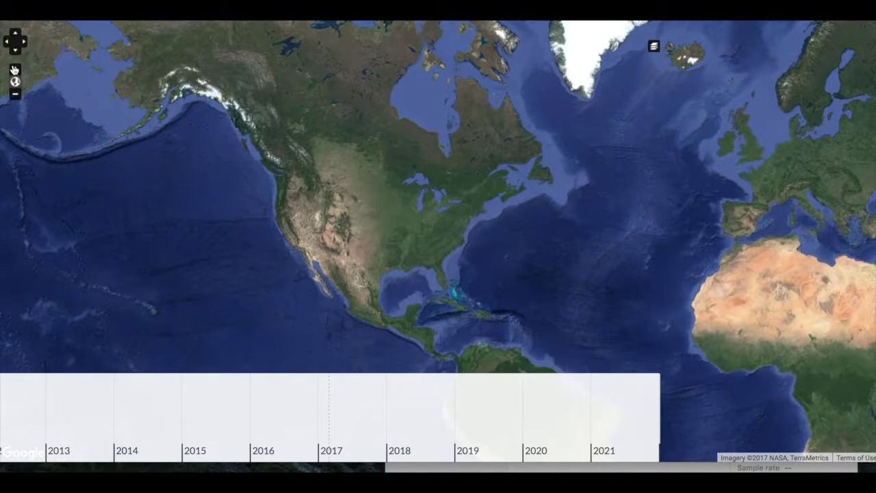
left_click(14, 70)
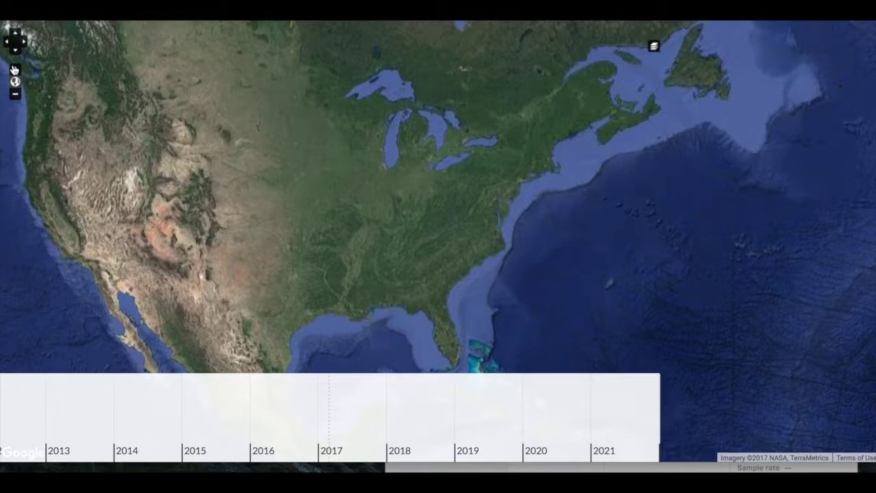
left_click(15, 70)
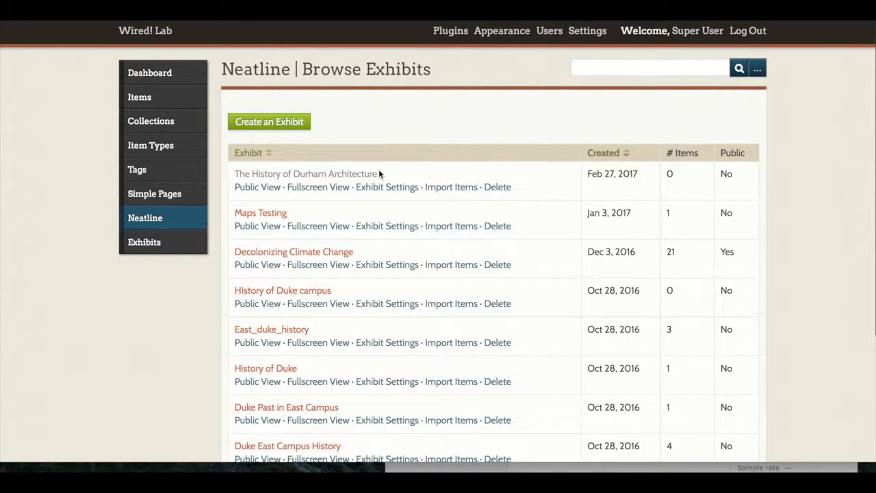
- Open the Durham Architecture exhibit settings and place the cursor in the empty Image Layer field
left_click(376, 186)
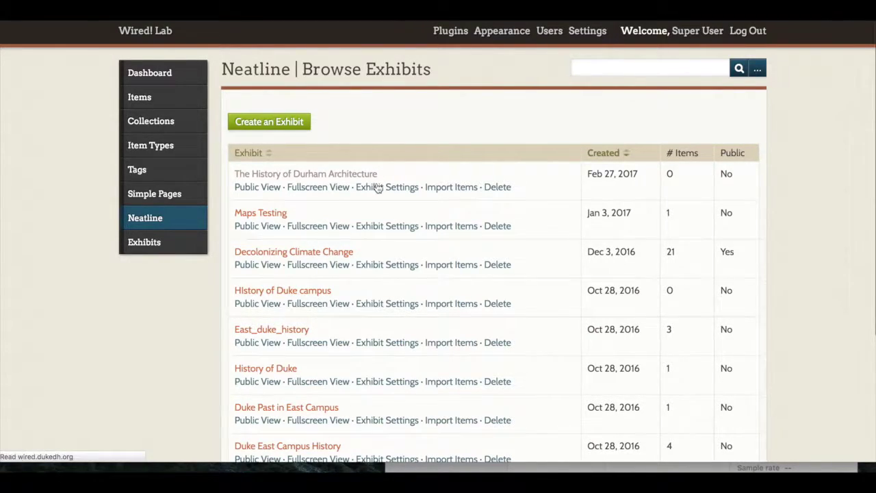
scroll(738, 313, "down", 8)
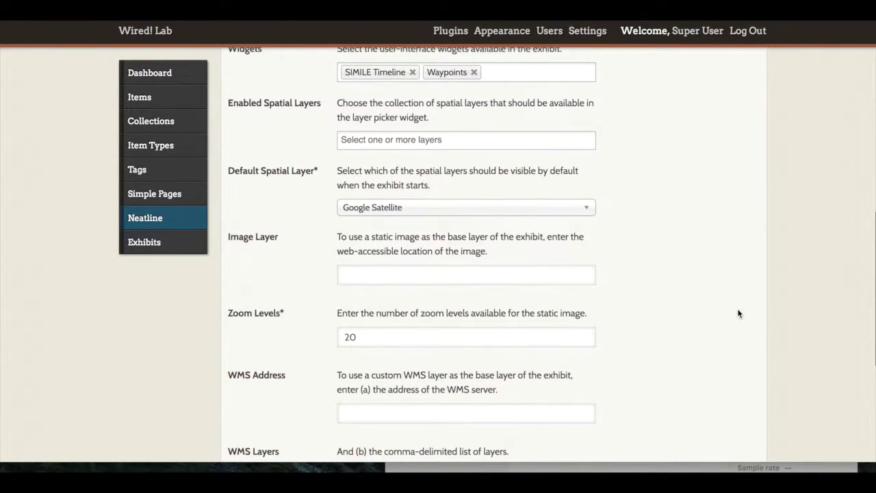
left_click(496, 278)
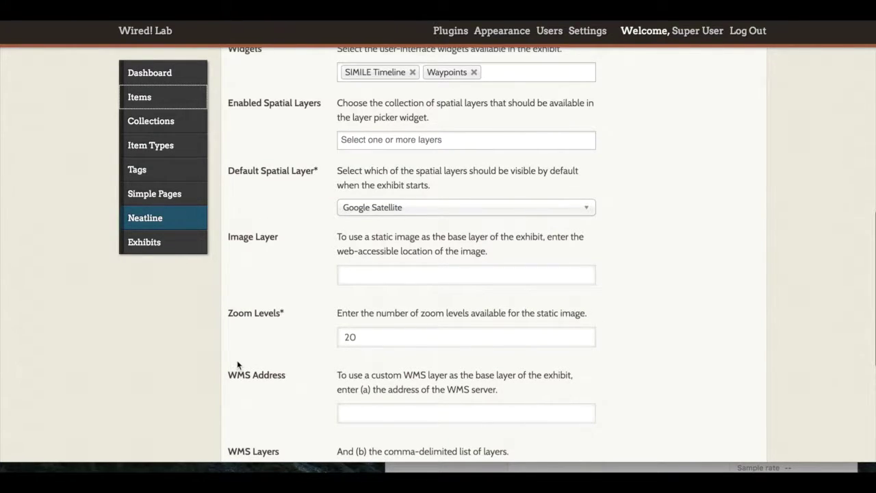
scroll(237, 360, "down", 2)
- Paste the map image's .jpg address into the empty Image Layer field and check its extension
left_click(353, 221)
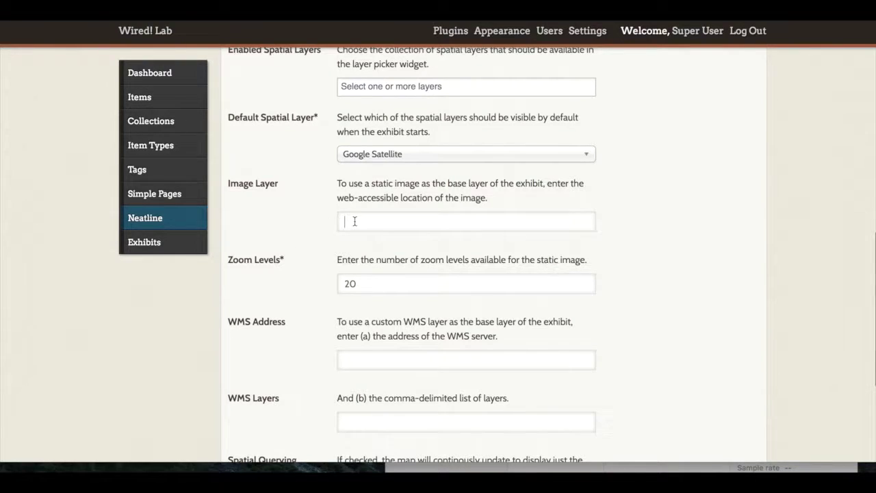
key("ctrl+v")
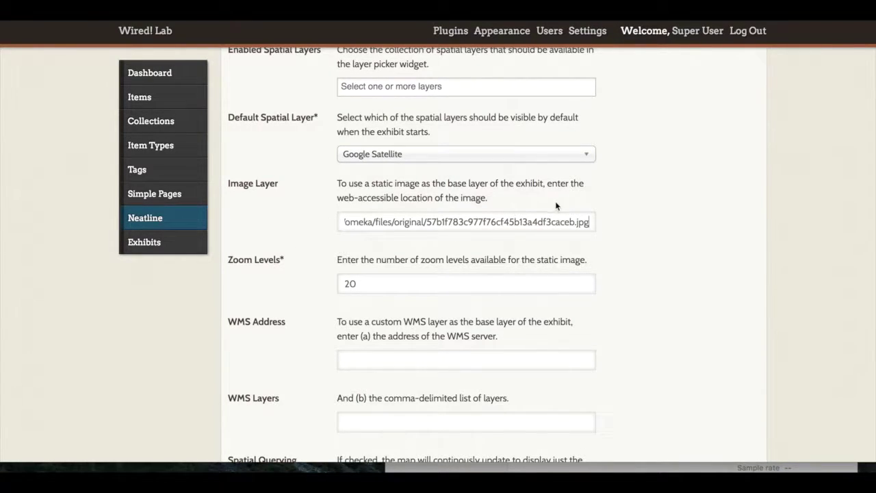
left_click_drag(572, 222, 591, 226)
left_click(615, 231)
- Save the exhibit with the new image layer, then bring up link options for its fullscreen view
scroll(615, 231, "down", 1)
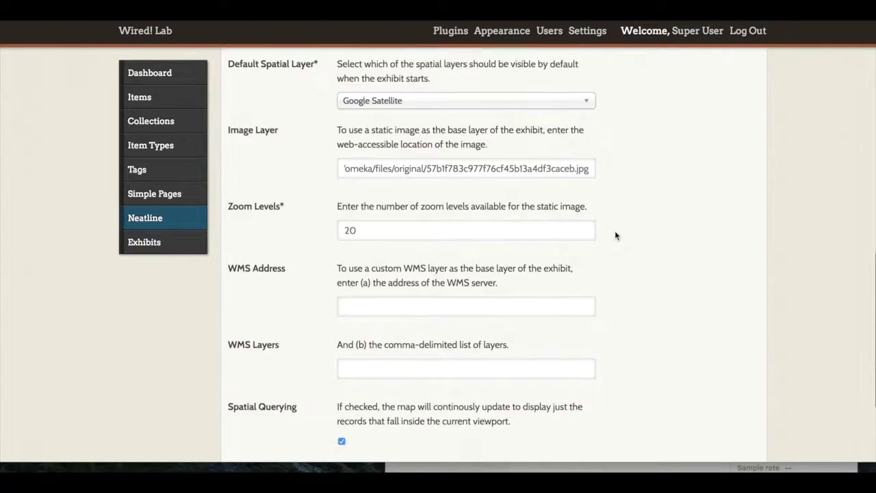
scroll(614, 236, "down", 3)
left_click(243, 396)
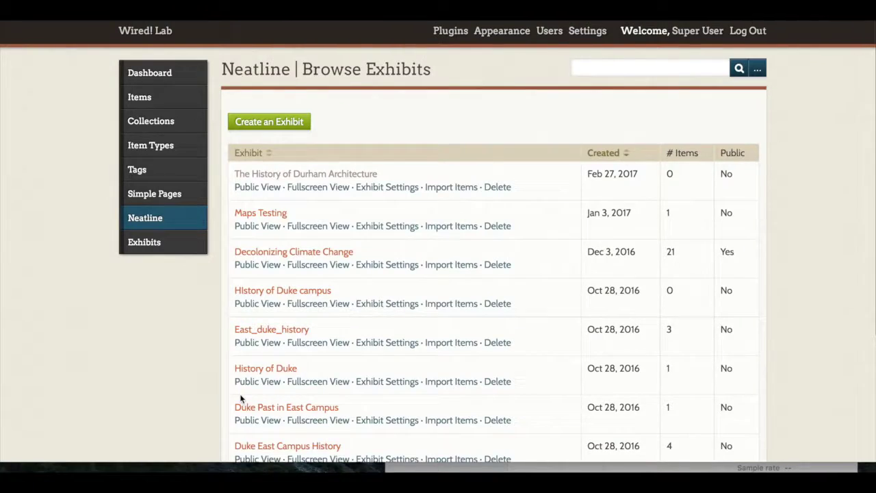
right_click(312, 191)
left_click(316, 193)
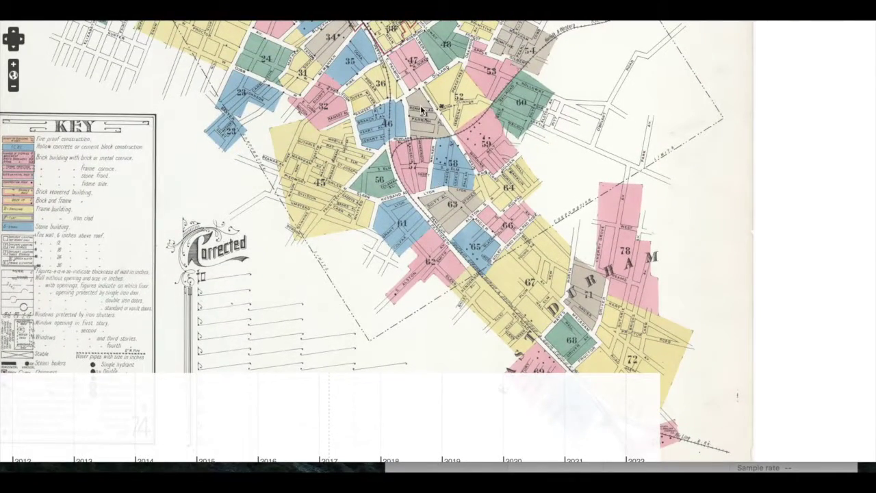
left_click_drag(423, 110, 489, 174)
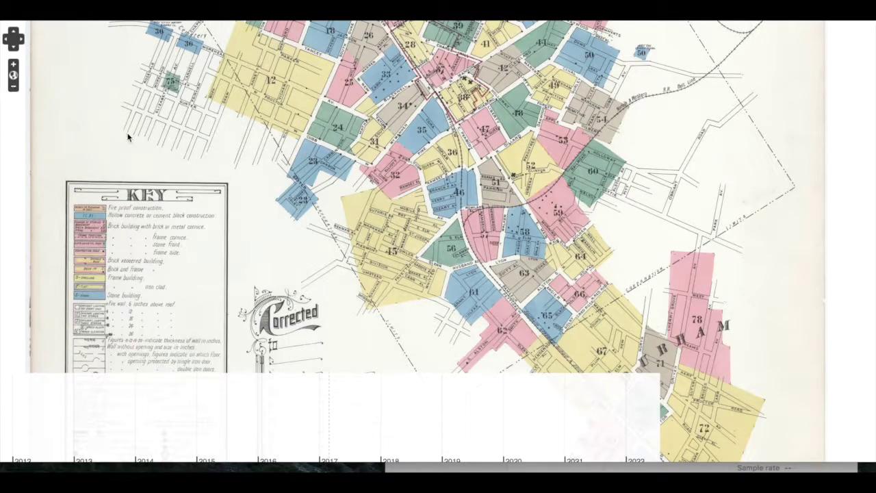
left_click_drag(128, 137, 254, 230)
left_click_drag(189, 90, 228, 259)
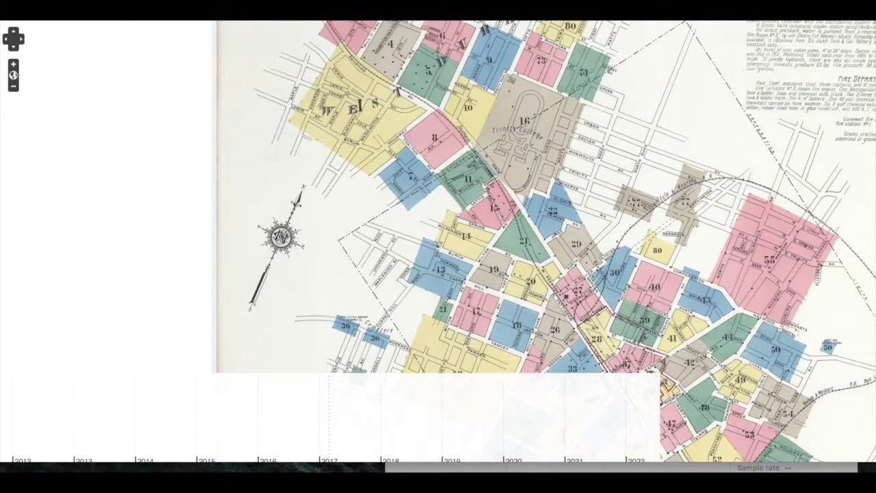
left_click(259, 90)
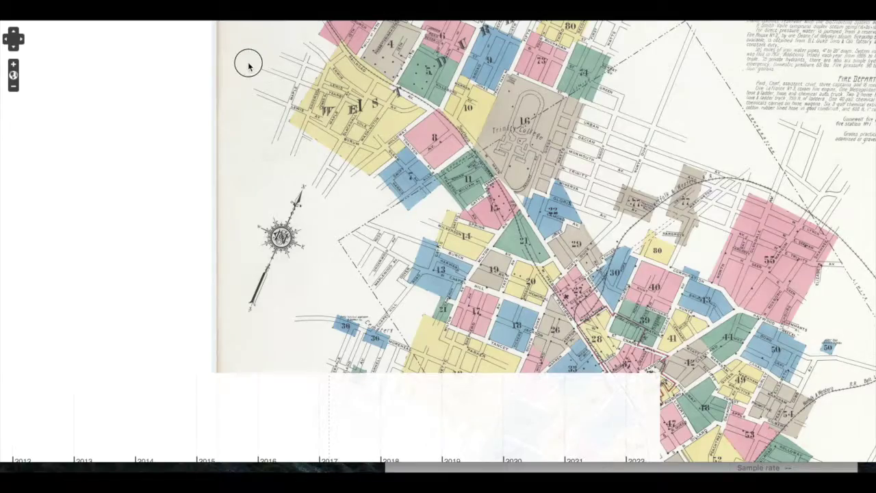